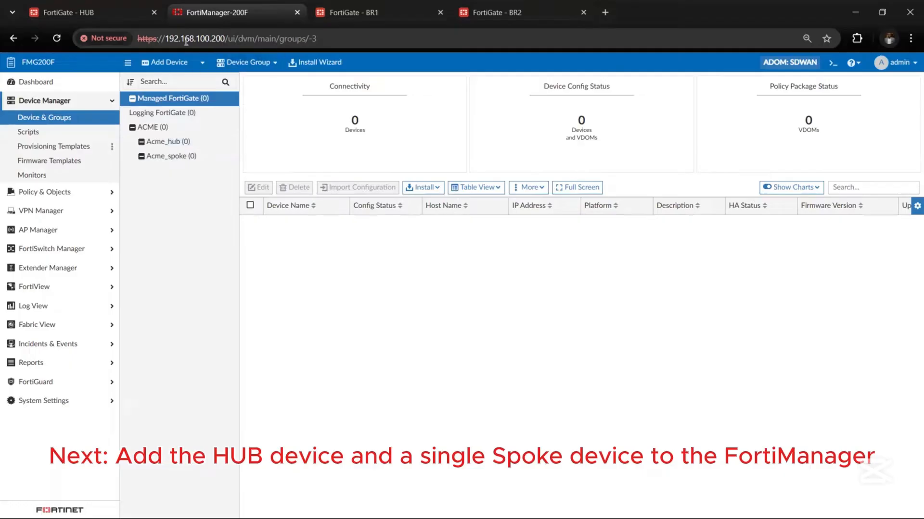
Step: Dismiss the Start menu and open Add Device from FortiManager's Device & Groups toolbar
key("super")
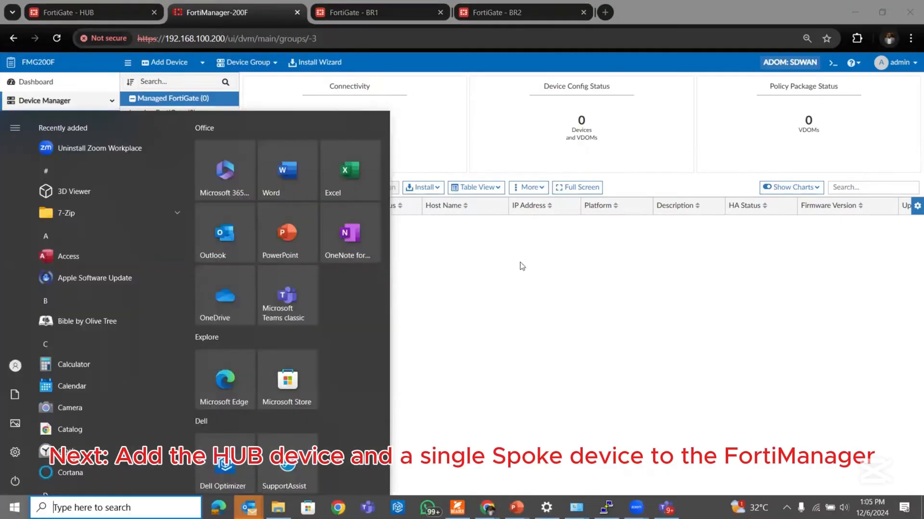
left_click(520, 262)
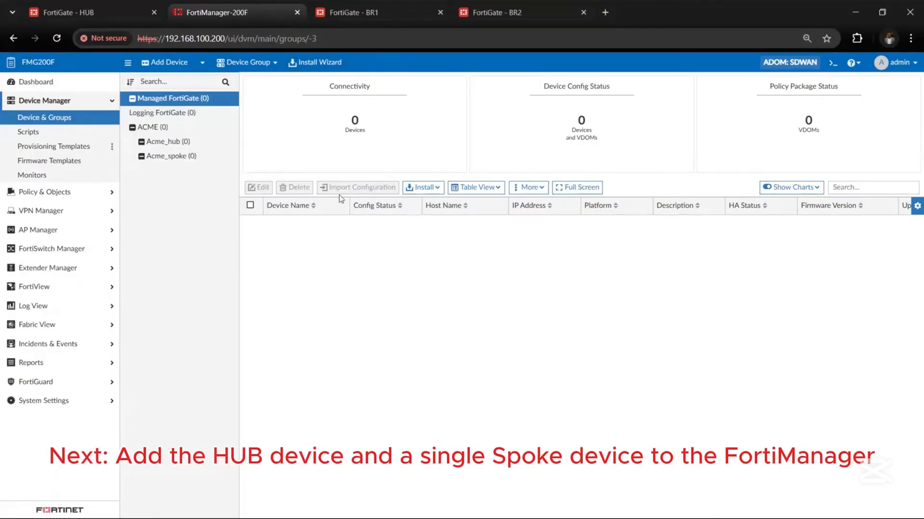
left_click(165, 62)
Step: Choose Discover Device and enter the HUB's management IP 192.168.100.251, checked against its interfaces
double_click(313, 179)
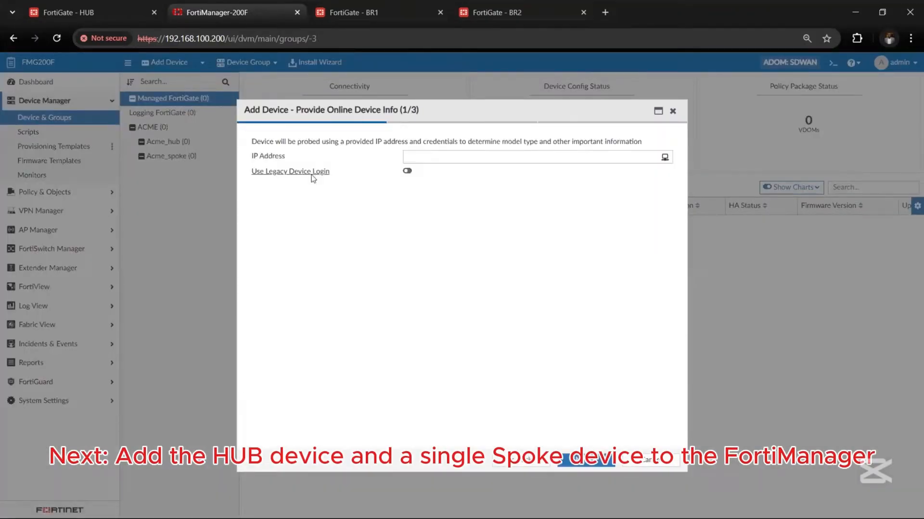
left_click(514, 158)
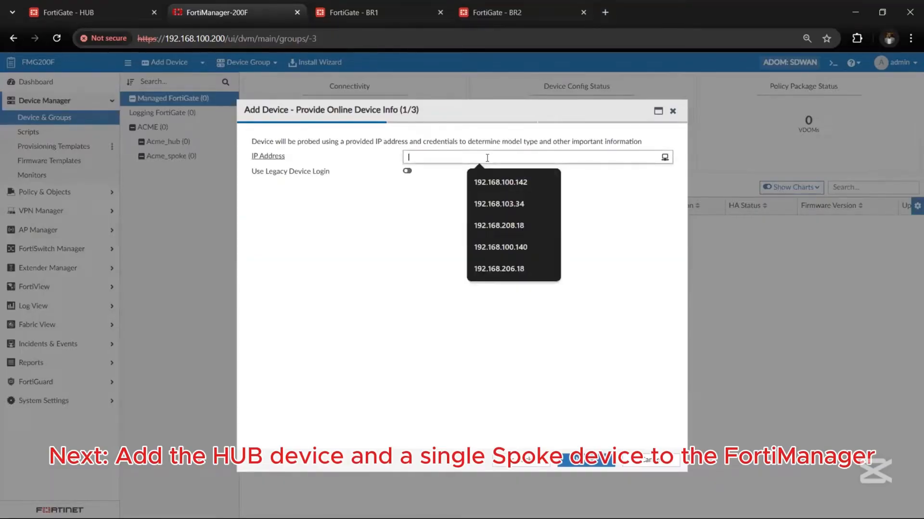
left_click(127, 8)
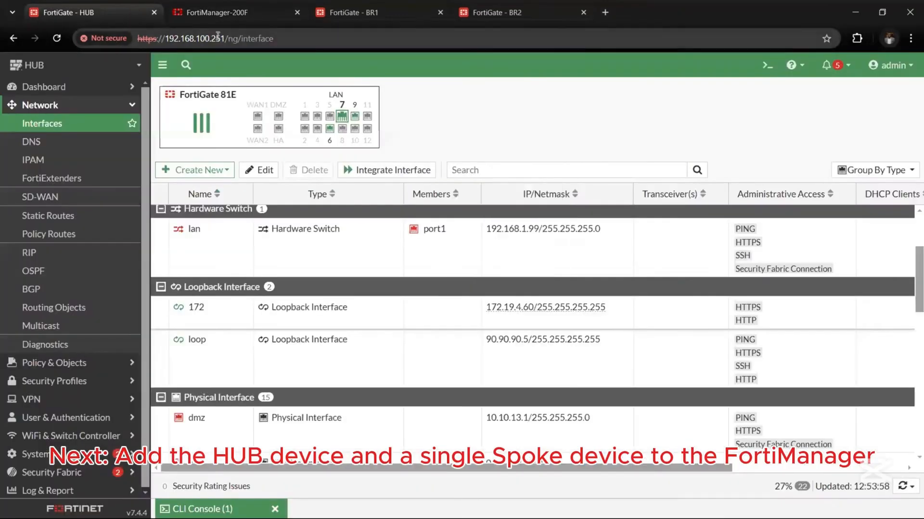
left_click(486, 12)
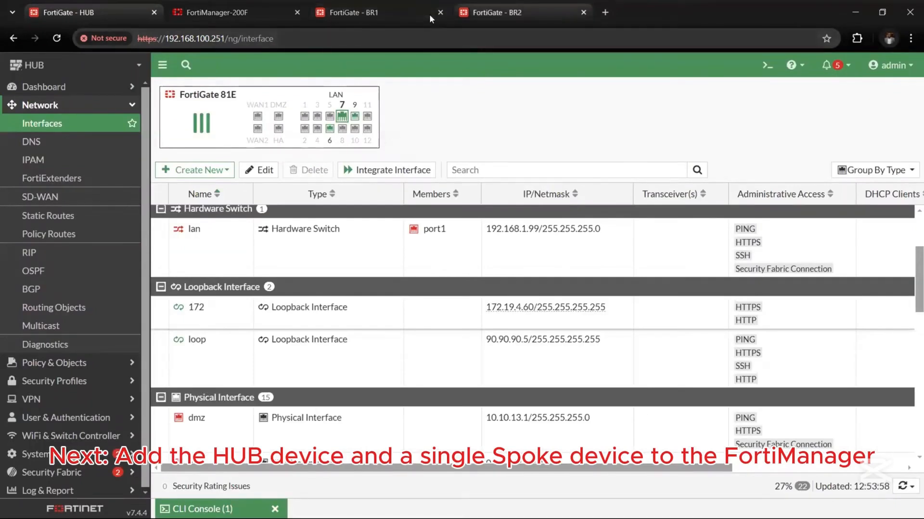
left_click(285, 20)
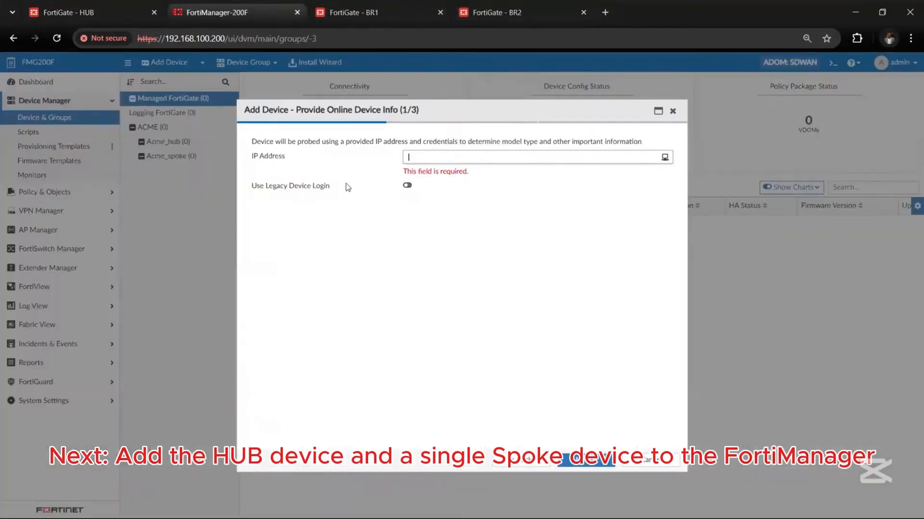
type("192.168")
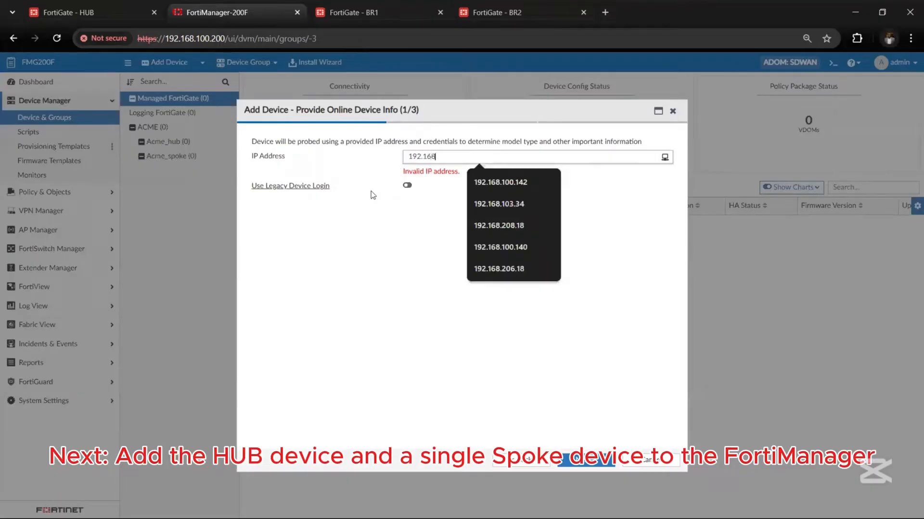
type(".100")
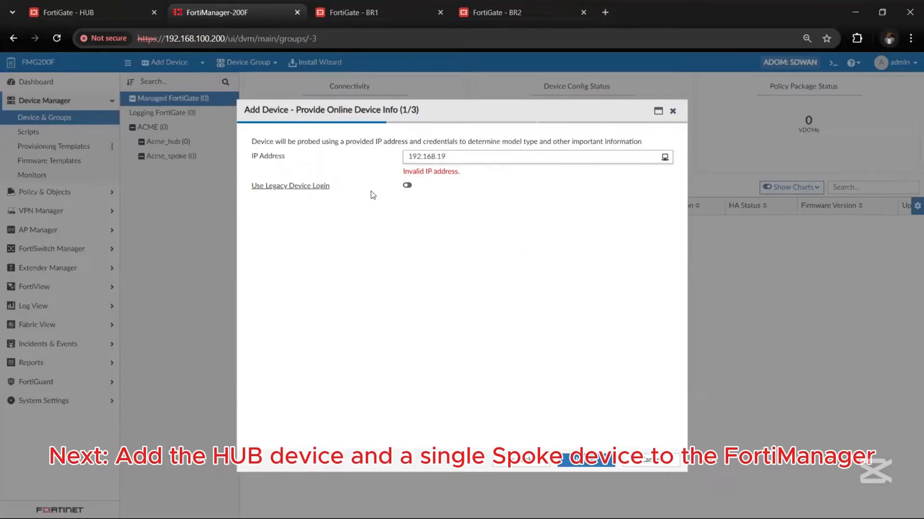
type(".251")
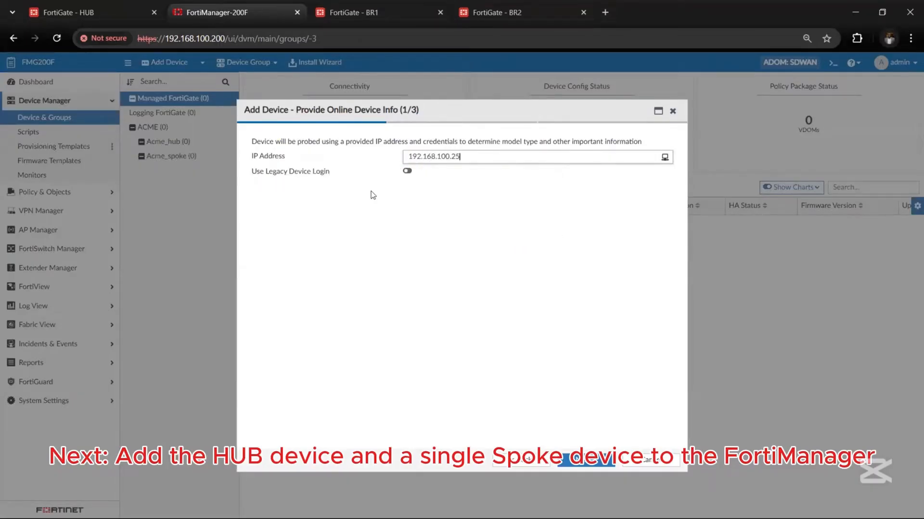
left_click(92, 5)
Step: Scroll through the HUB FortiGate's interface list to locate mgt (port9)
scroll(260, 337, "down", 4)
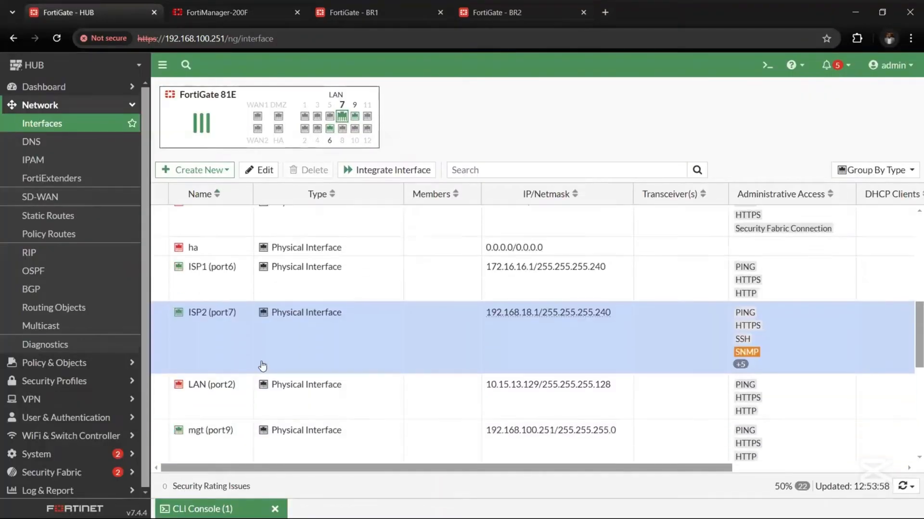
scroll(263, 366, "up", 4)
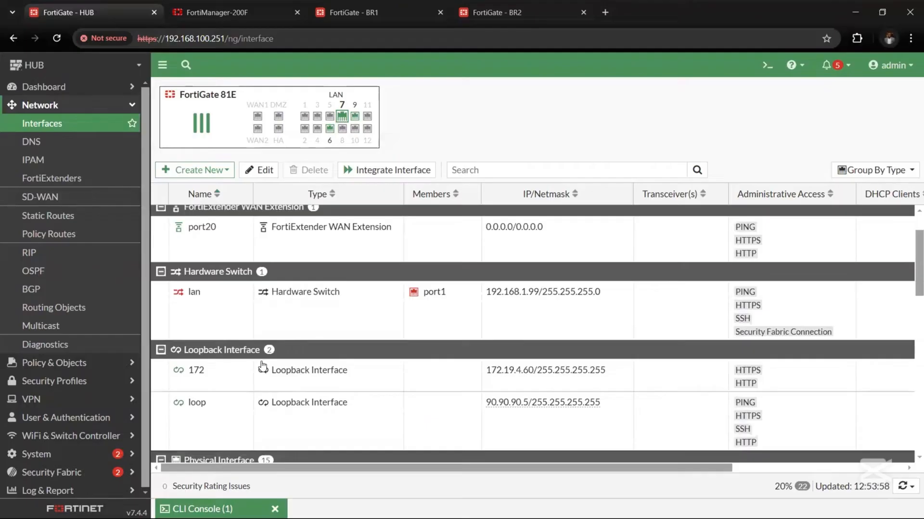
scroll(262, 366, "down", 8)
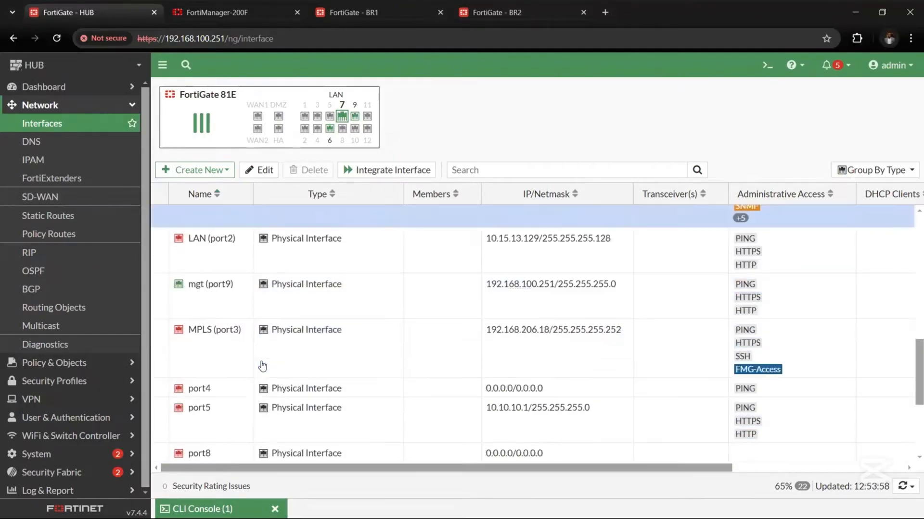
scroll(262, 366, "down", 3)
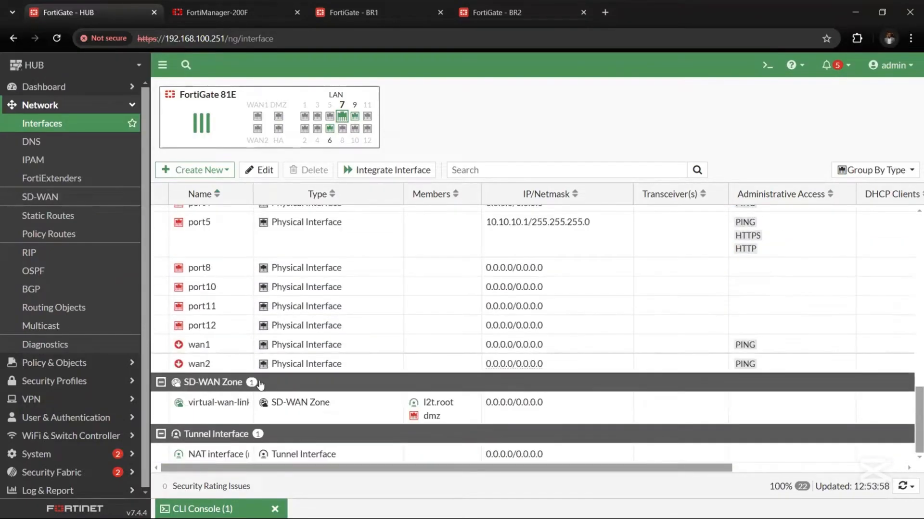
scroll(263, 366, "up", 6)
scroll(260, 385, "up", 4)
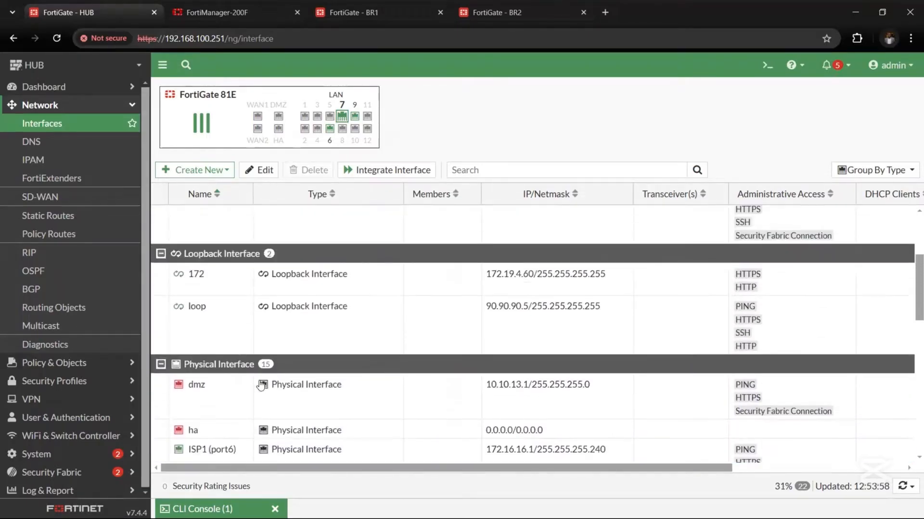
scroll(260, 395, "down", 10)
scroll(259, 422, "up", 10)
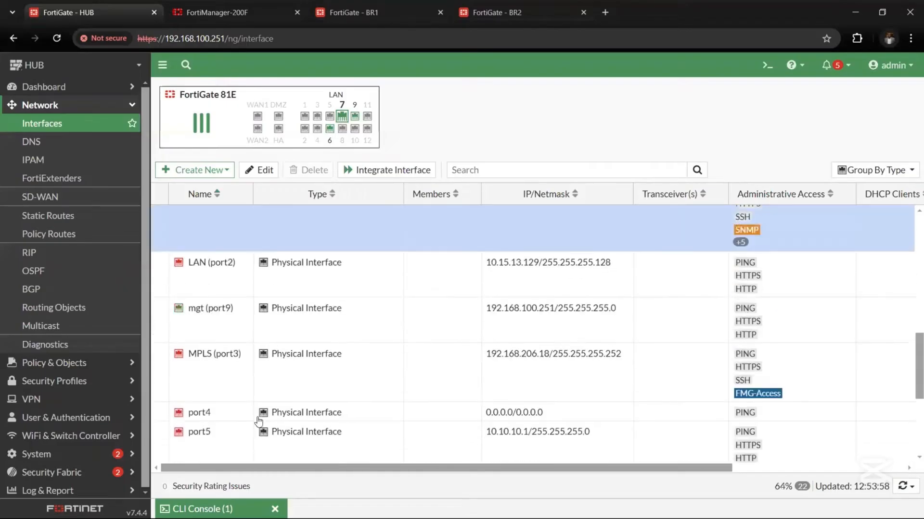
scroll(299, 326, "up", 2)
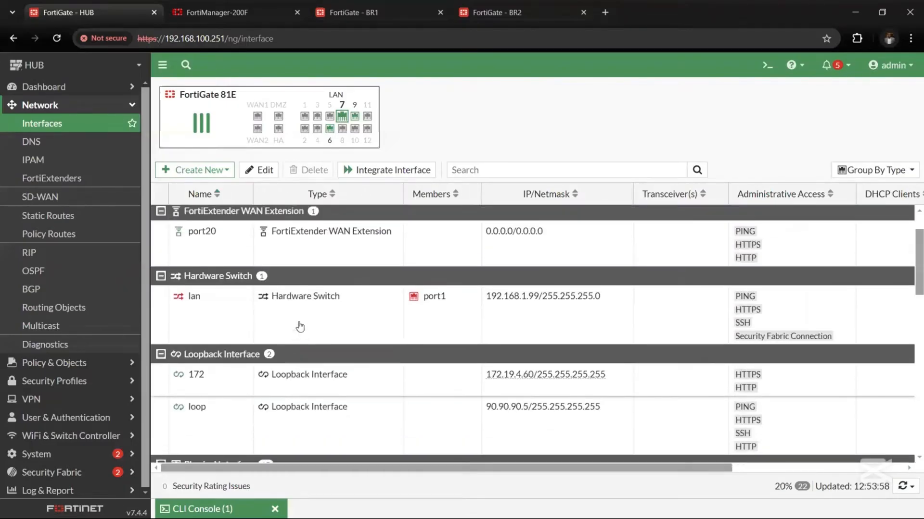
scroll(300, 326, "down", 1)
scroll(300, 326, "down", 5)
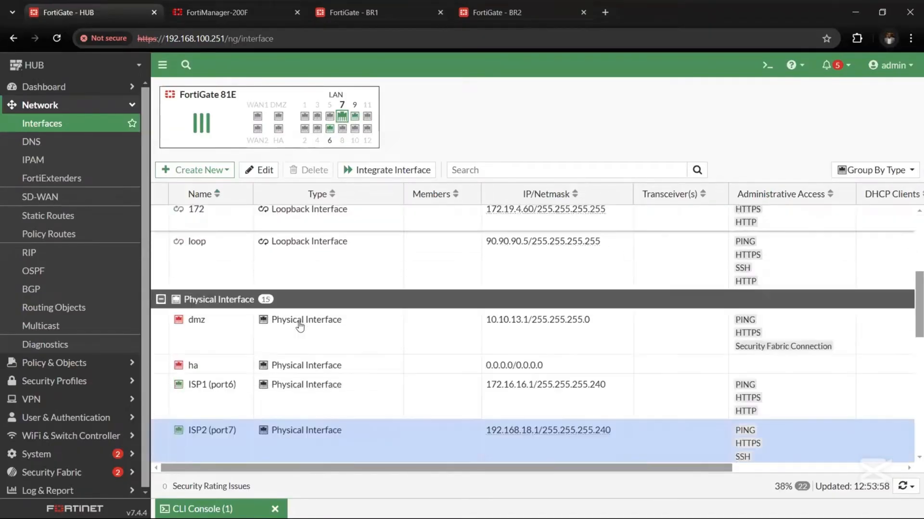
scroll(299, 326, "down", 2)
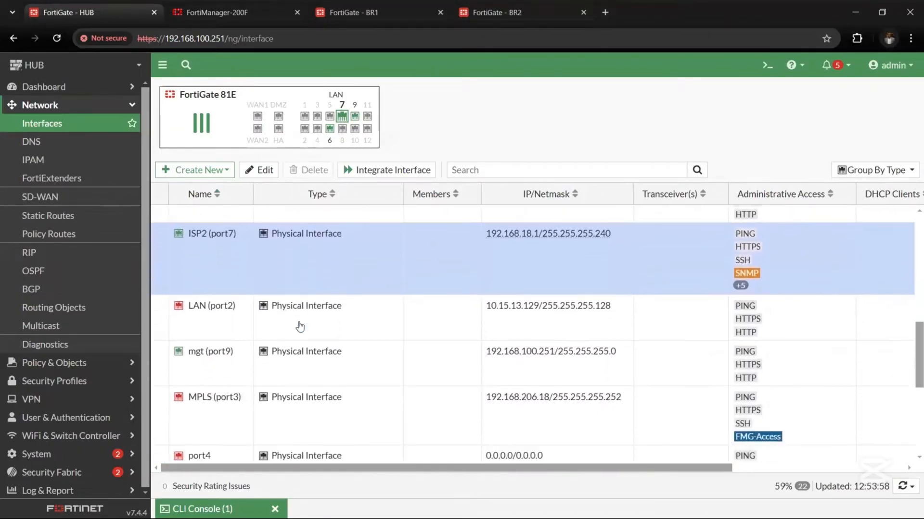
Step: Enable FMG-Access and Security Fabric Connection on the HUB's mgt (port9) interface and save
double_click(268, 344)
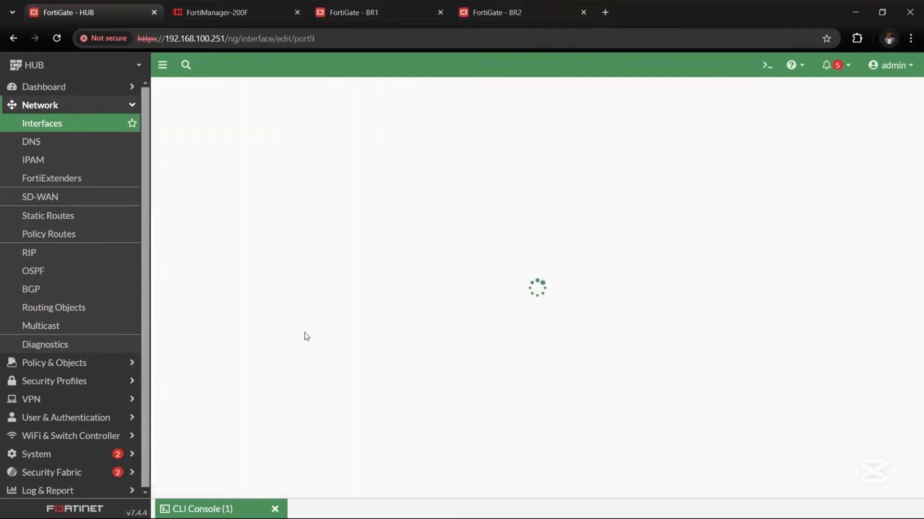
scroll(364, 340, "down", 1)
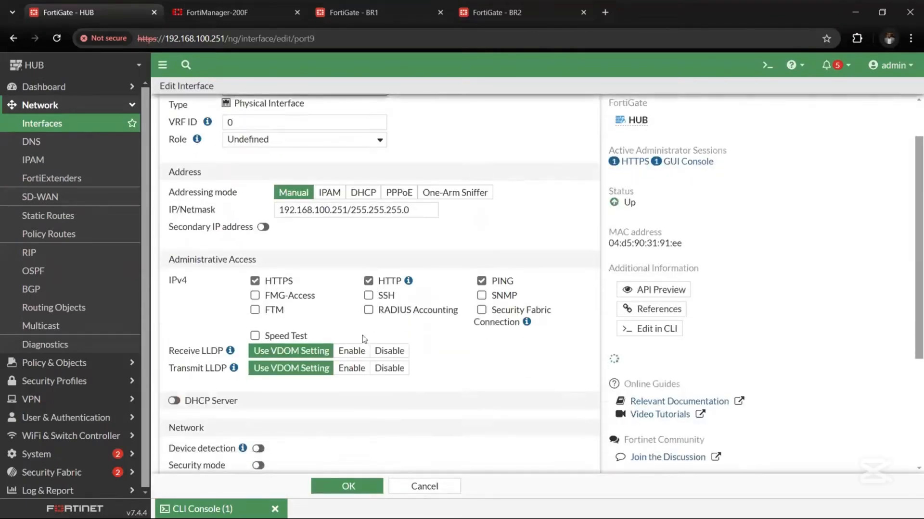
left_click(255, 295)
left_click(481, 310)
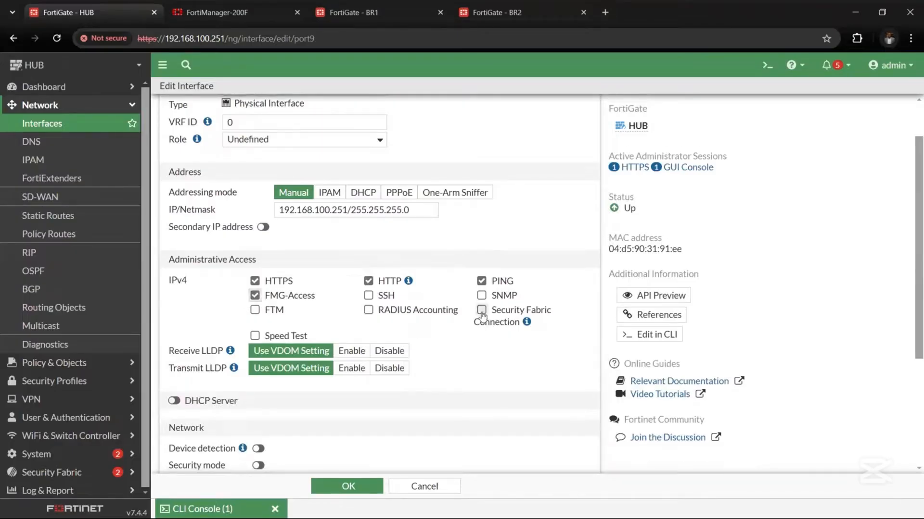
left_click(346, 487)
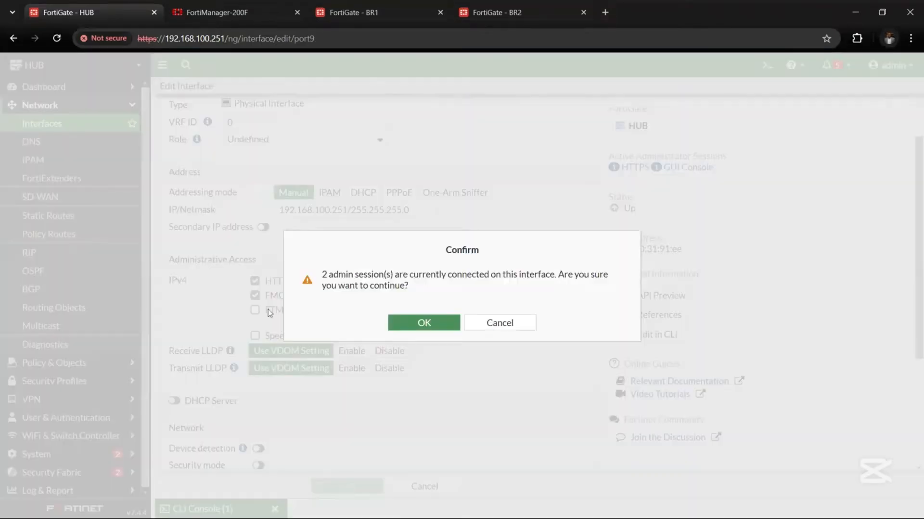
left_click(423, 323)
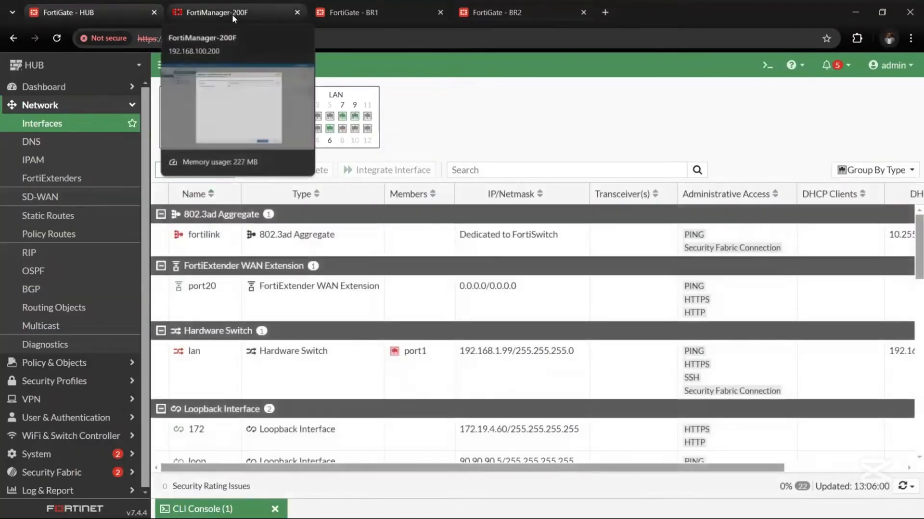
left_click(231, 13)
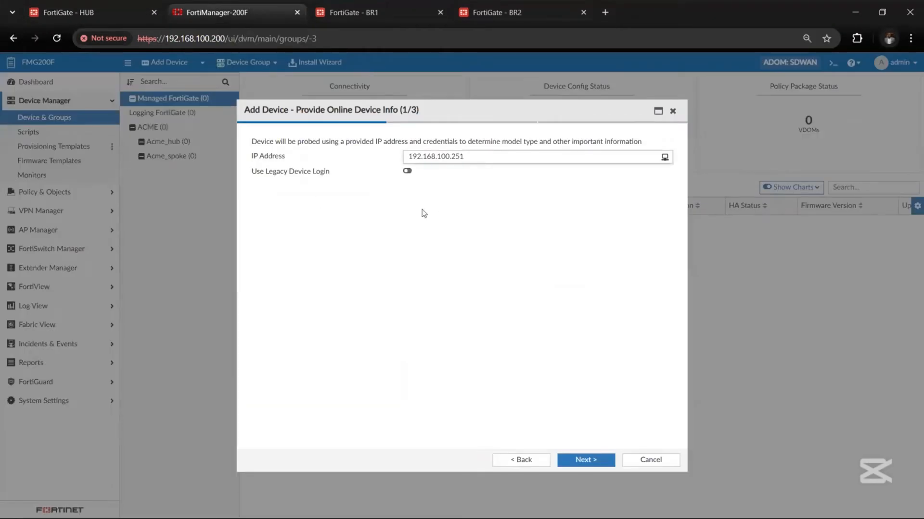
Step: Discover the HUB at 192.168.100.251 using legacy admin login and start adding it
left_click(407, 171)
left_click(441, 186)
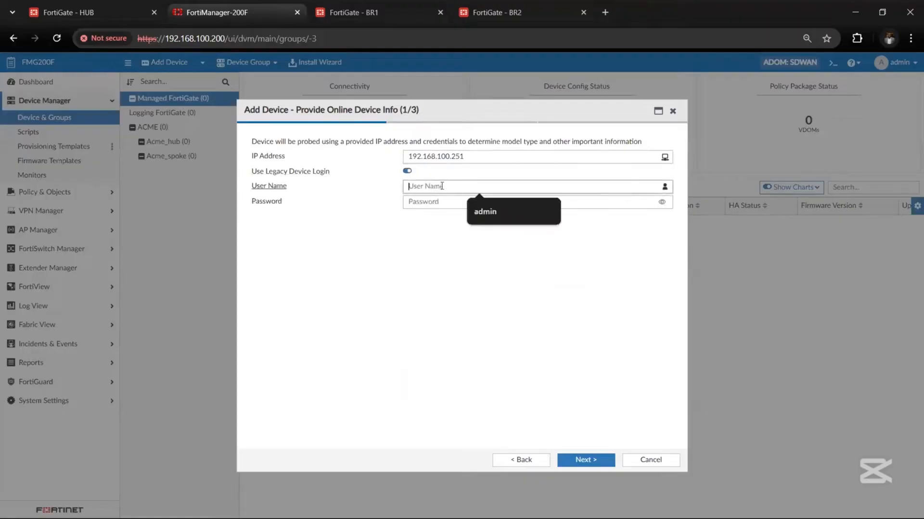
type("admin")
key("Tab")
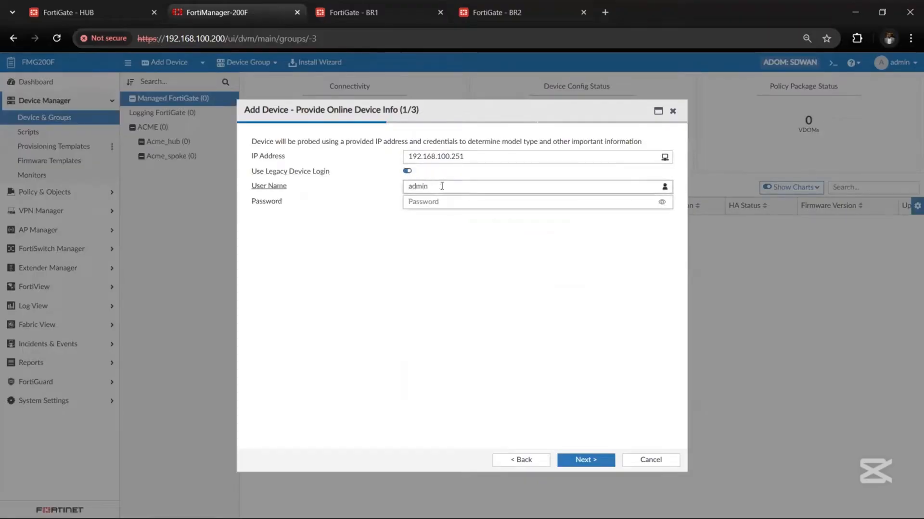
type("••")
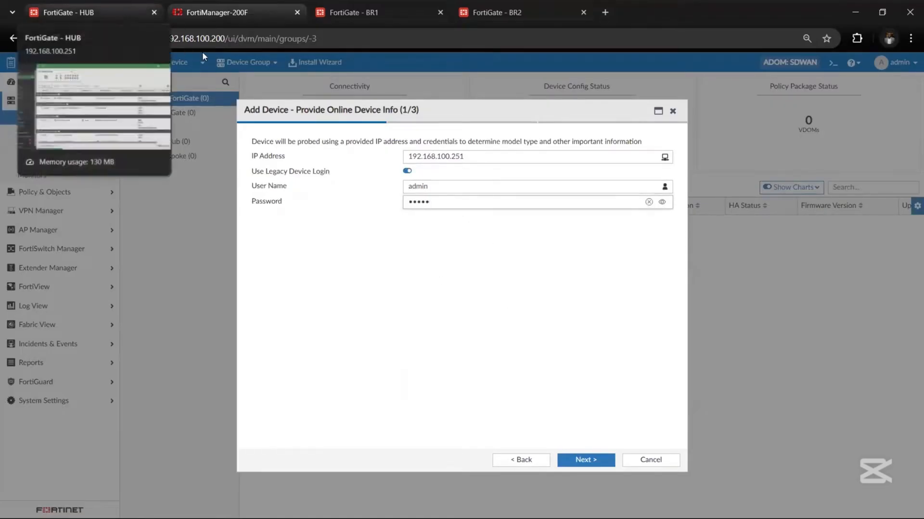
left_click(593, 466)
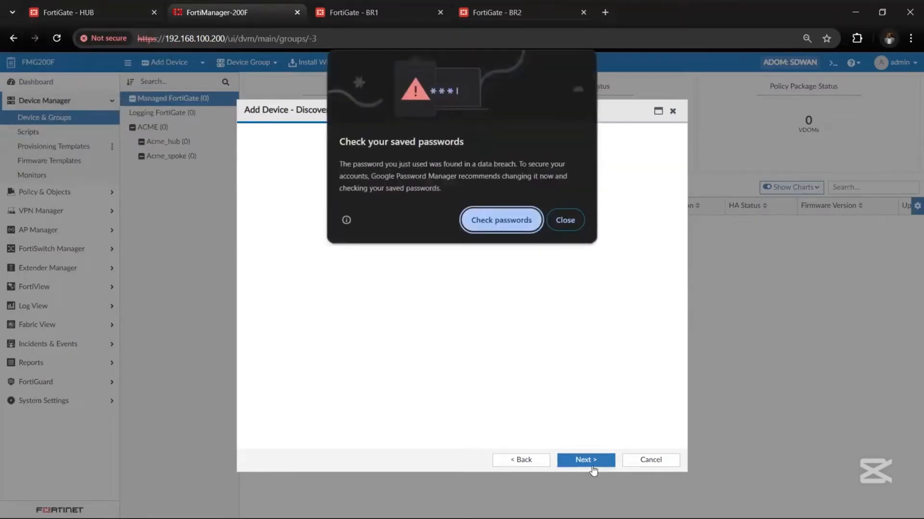
left_click(567, 222)
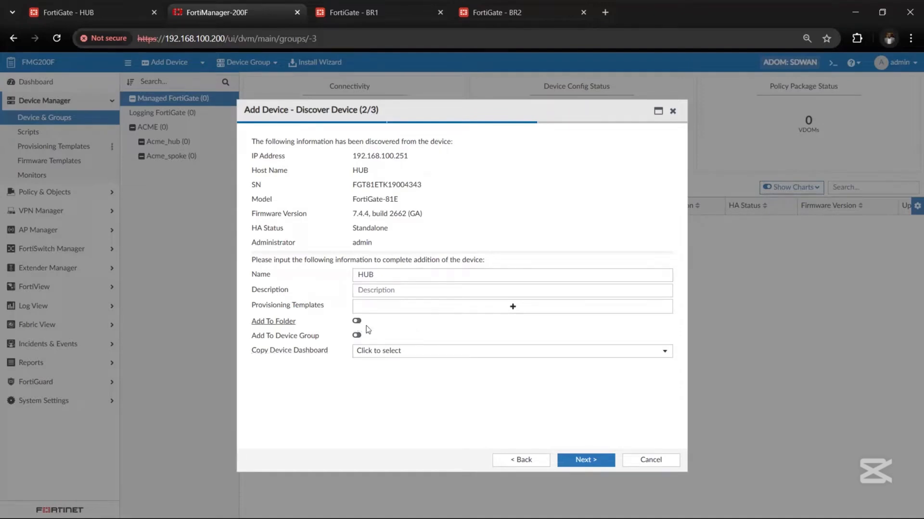
left_click(583, 461)
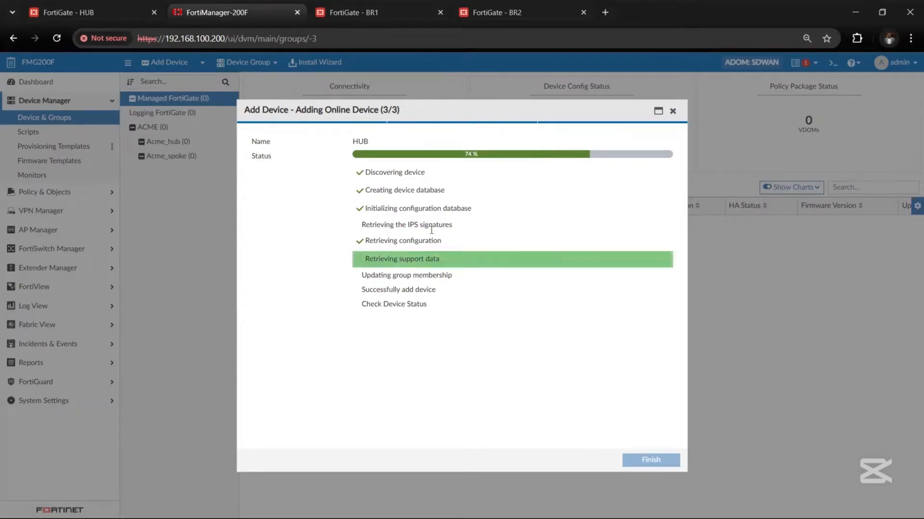
left_click(376, 10)
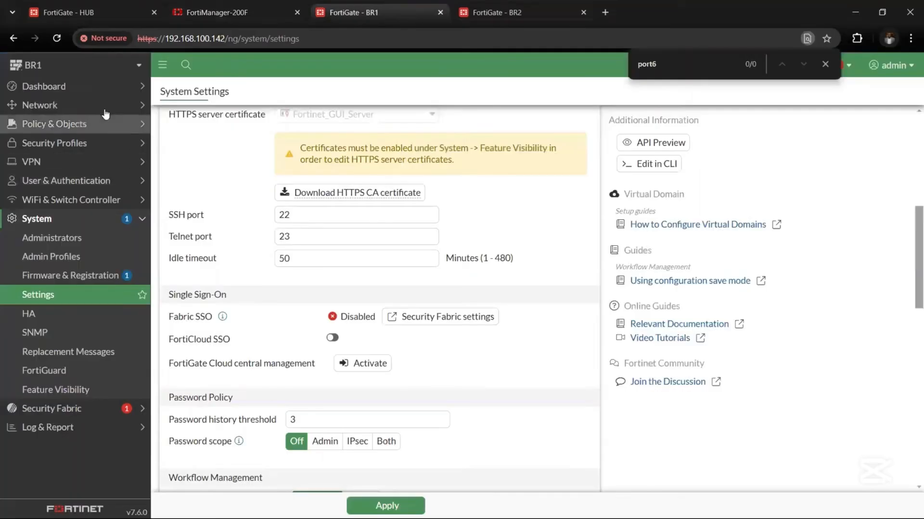
Step: Open BR1's Network > Interfaces list and find port2 at 192.168.100.142
left_click(76, 105)
left_click(99, 126)
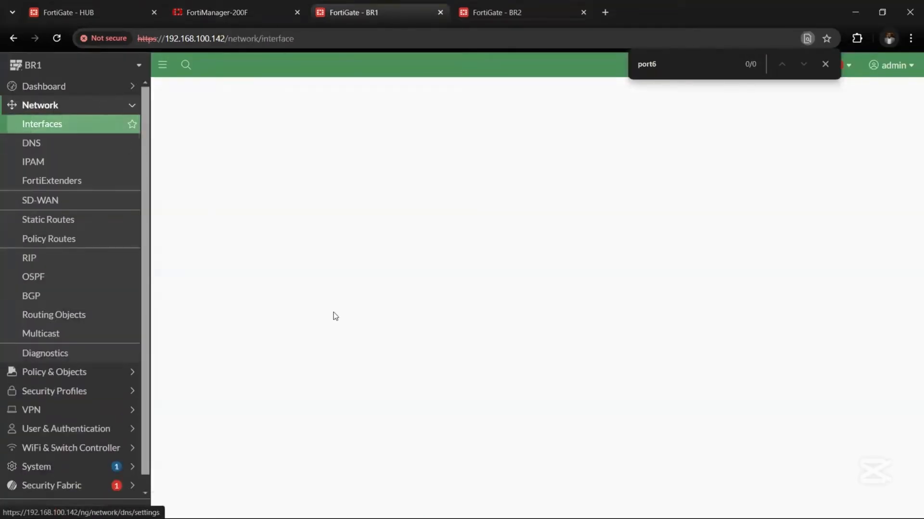
scroll(439, 322, "down", 1)
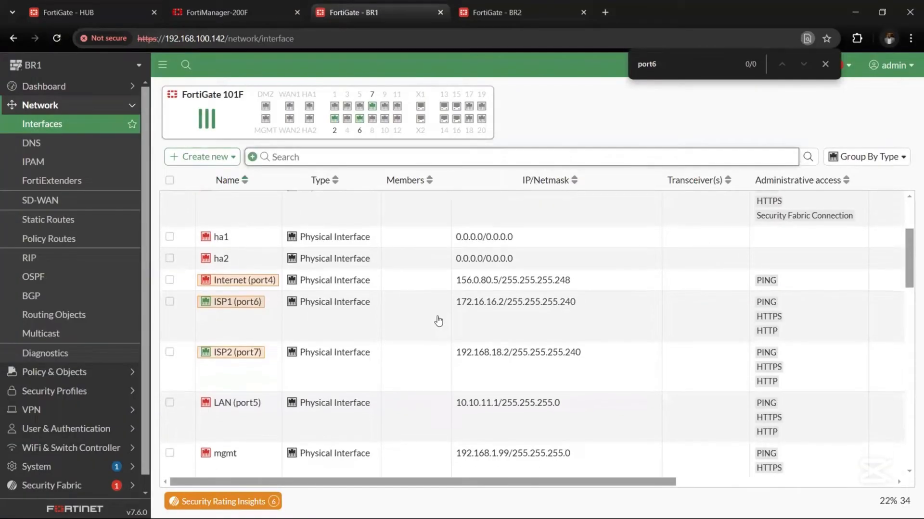
scroll(438, 321, "down", 3)
scroll(439, 321, "down", 12)
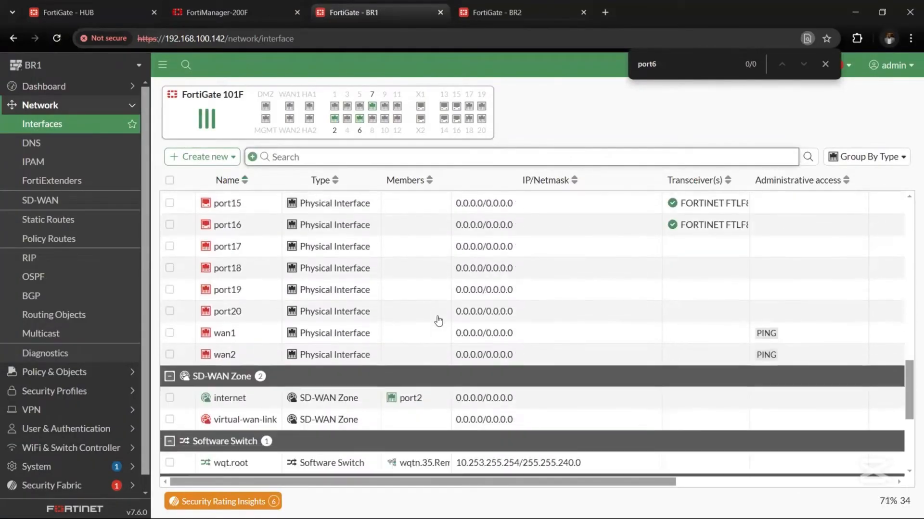
scroll(438, 319, "down", 1)
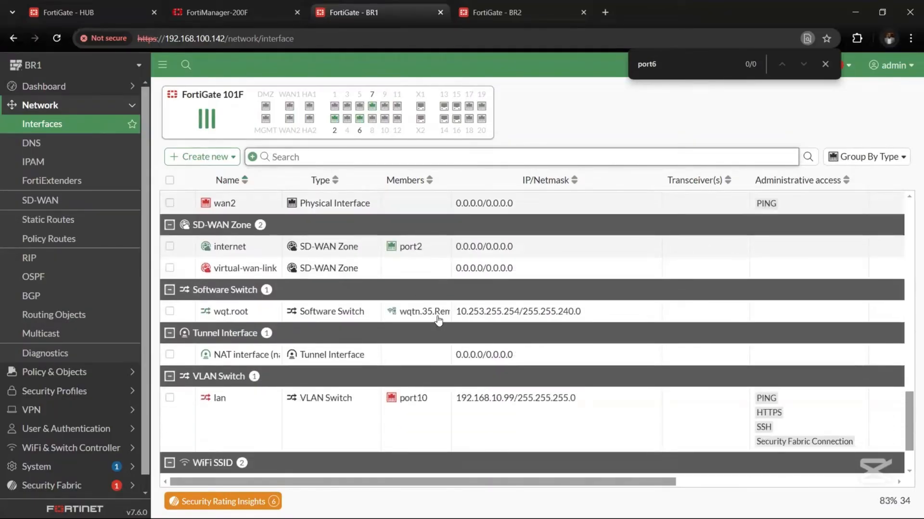
scroll(438, 321, "down", 2)
scroll(438, 322, "up", 14)
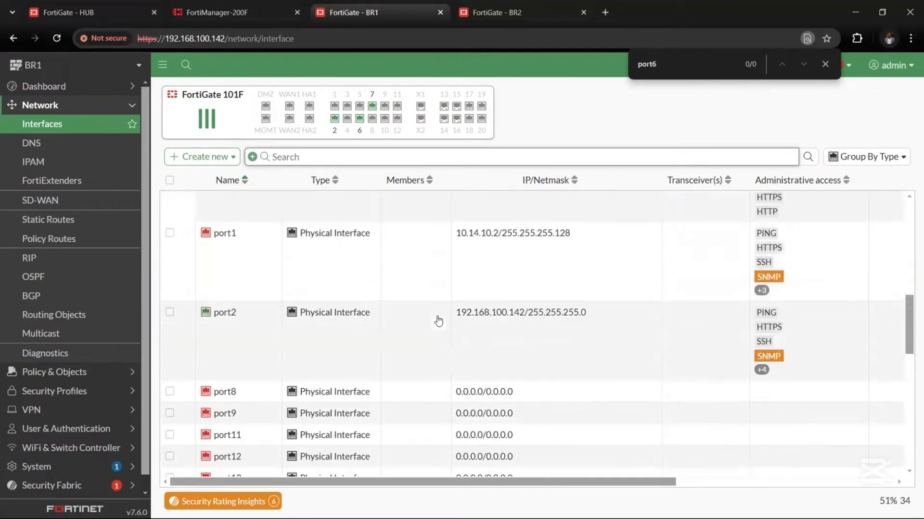
scroll(438, 321, "up", 4)
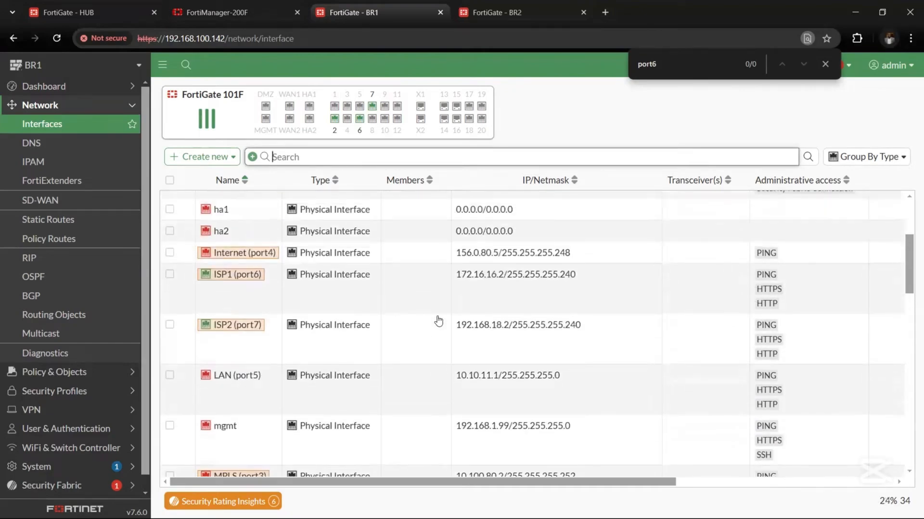
scroll(438, 321, "up", 7)
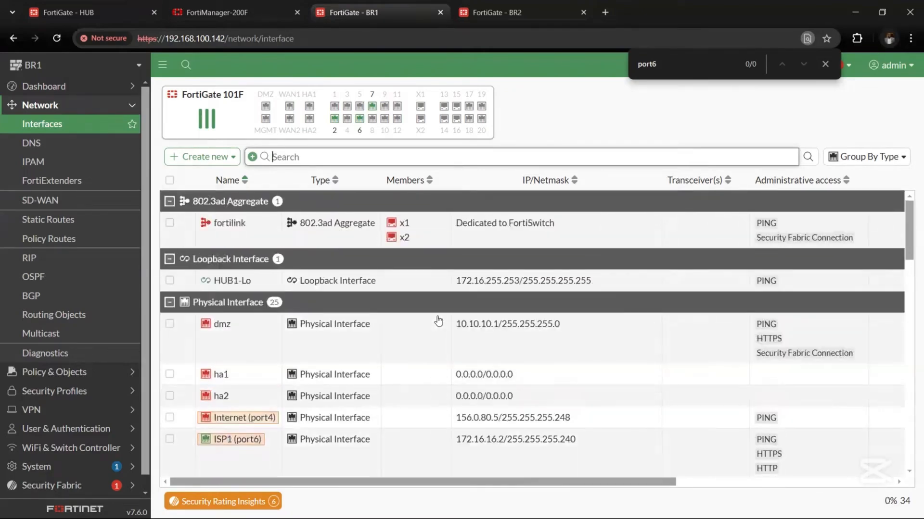
scroll(438, 321, "down", 4)
scroll(438, 322, "down", 4)
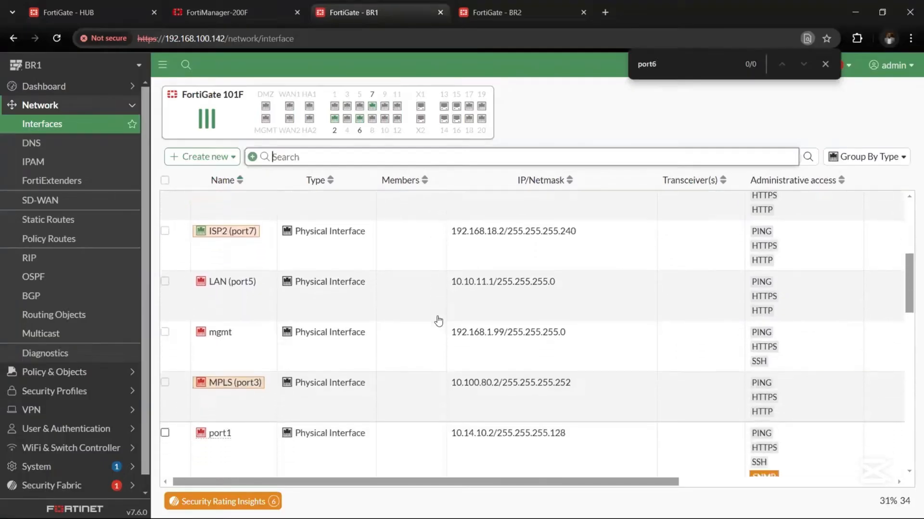
scroll(438, 321, "down", 3)
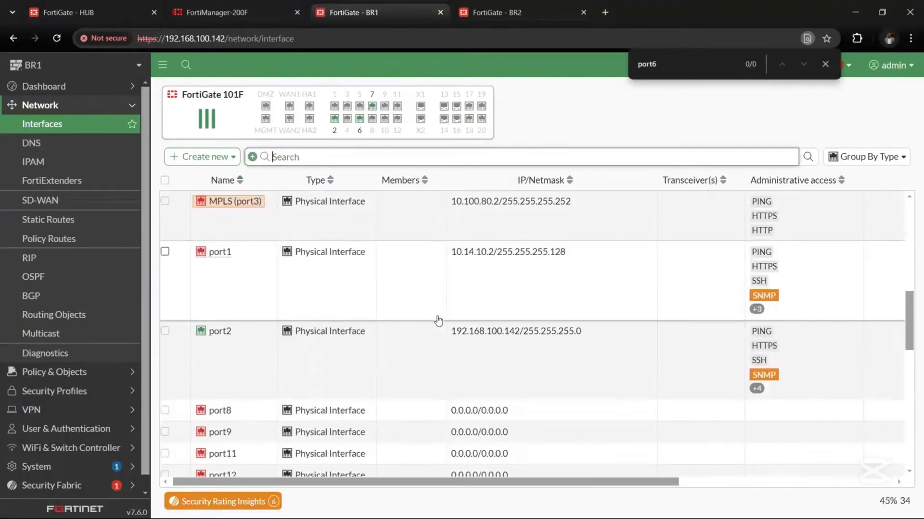
left_click(438, 319)
Step: Save BR1's port2 interface with FMG-Access allowed and check HUB's addition in FortiManager
left_click(431, 376)
double_click(432, 377)
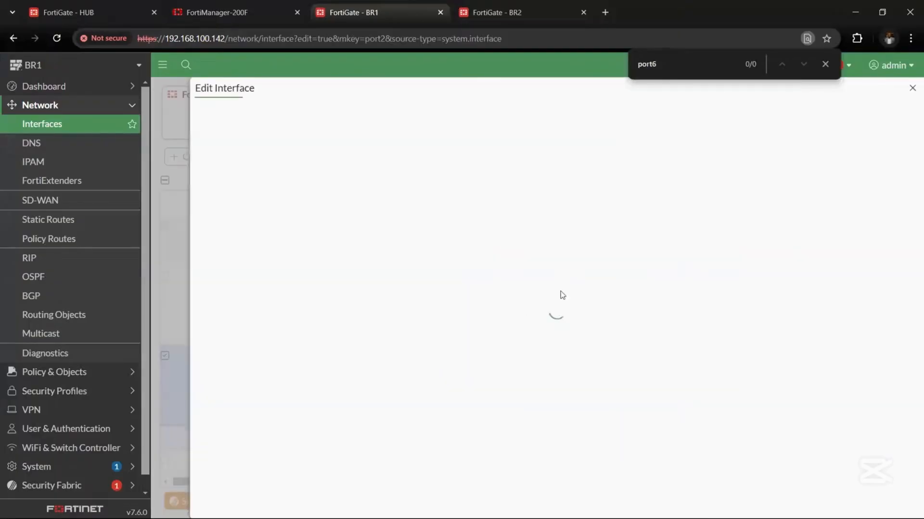
scroll(561, 291, "down", 2)
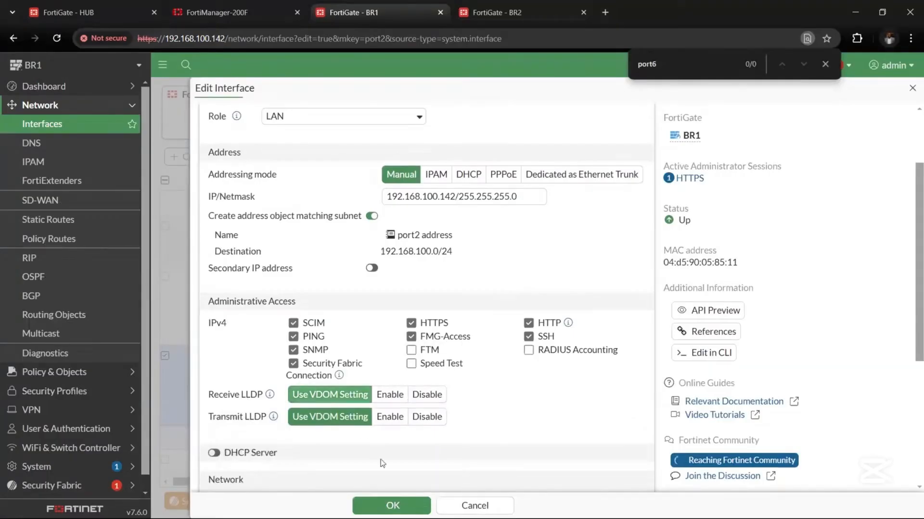
left_click(391, 505)
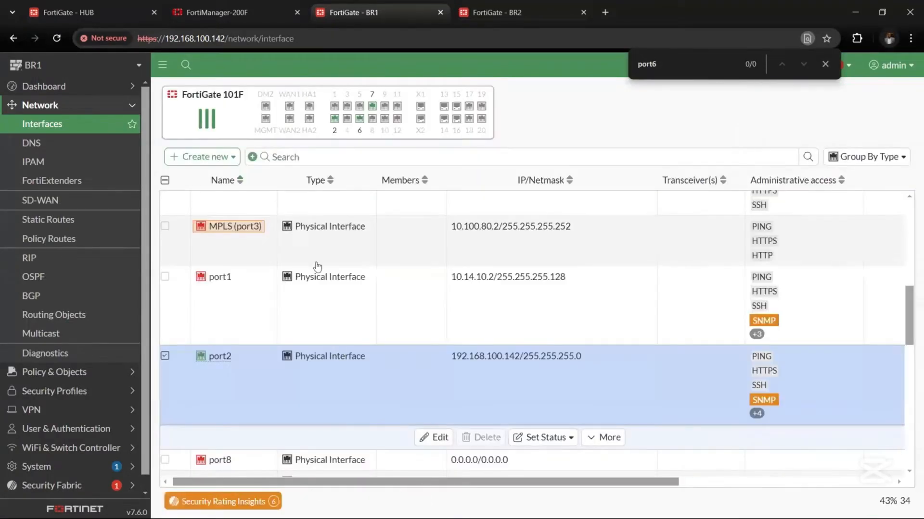
left_click(266, 14)
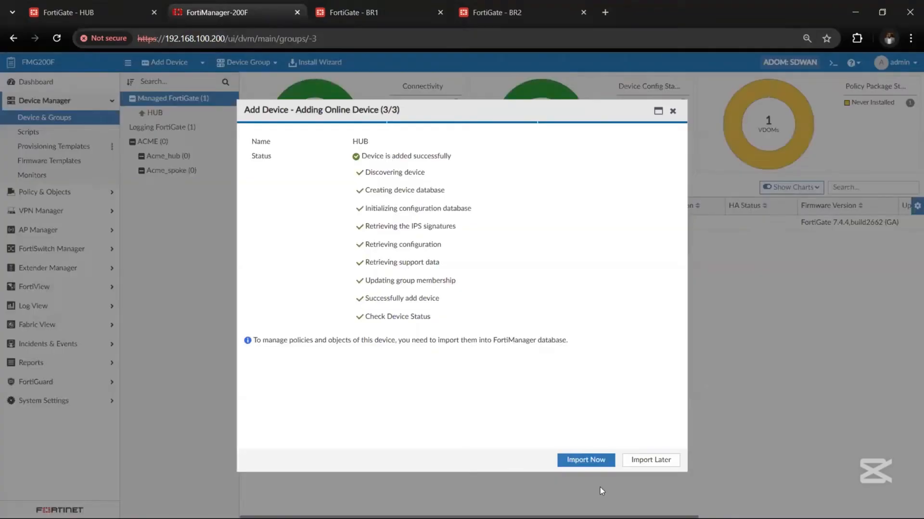
Step: Finish adding HUB with Import Later and reopen the Add Device wizard
left_click(650, 460)
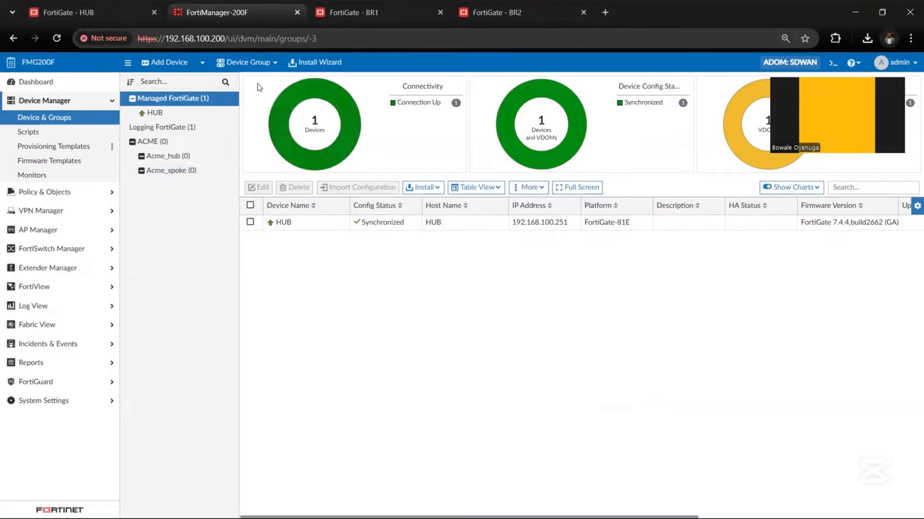
left_click(254, 63)
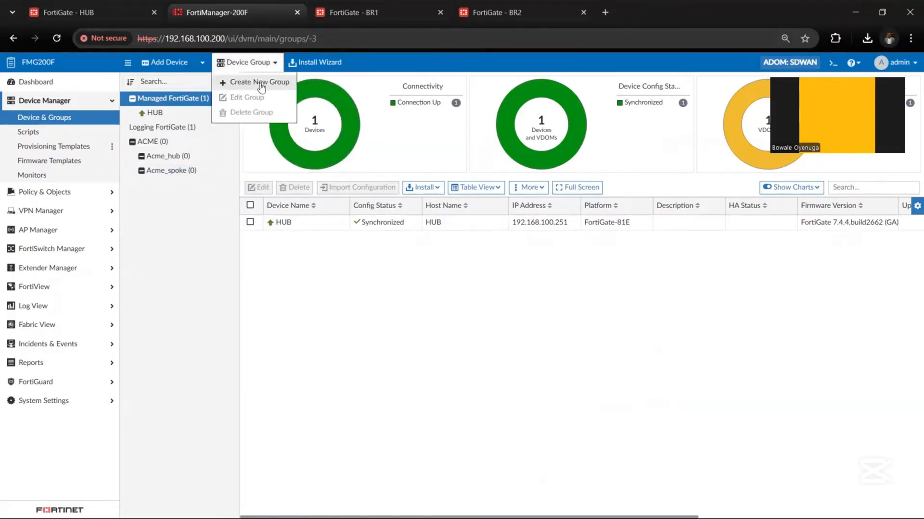
left_click(181, 65)
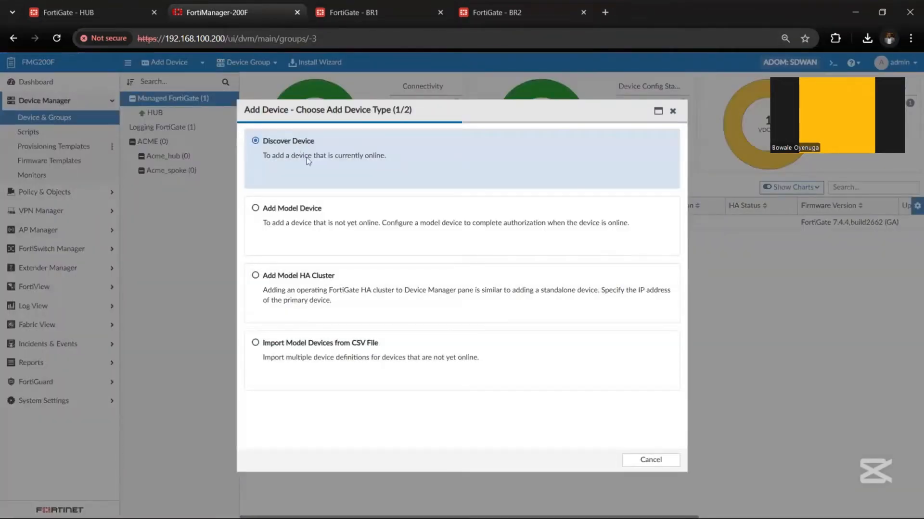
Step: Discover the online BR1 device at 192.168.100.142 using legacy admin login
left_click(318, 168)
left_click(445, 157)
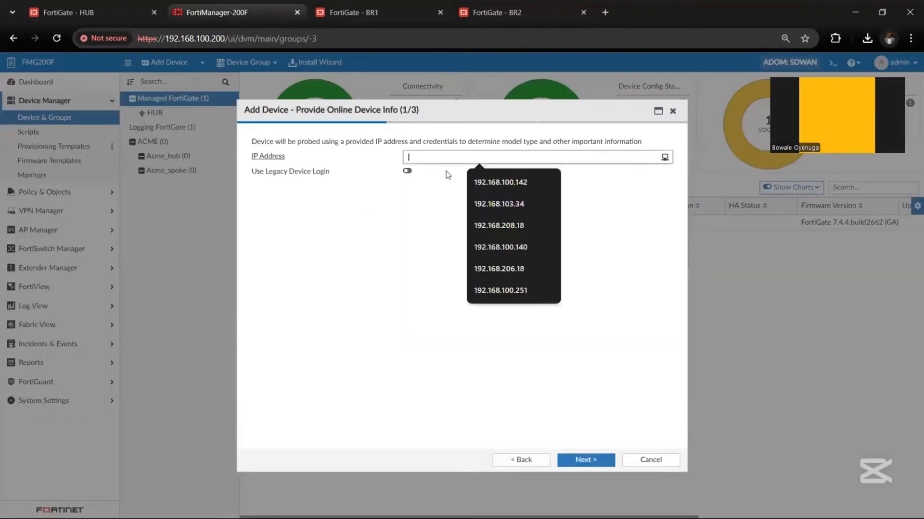
left_click(471, 186)
left_click(407, 172)
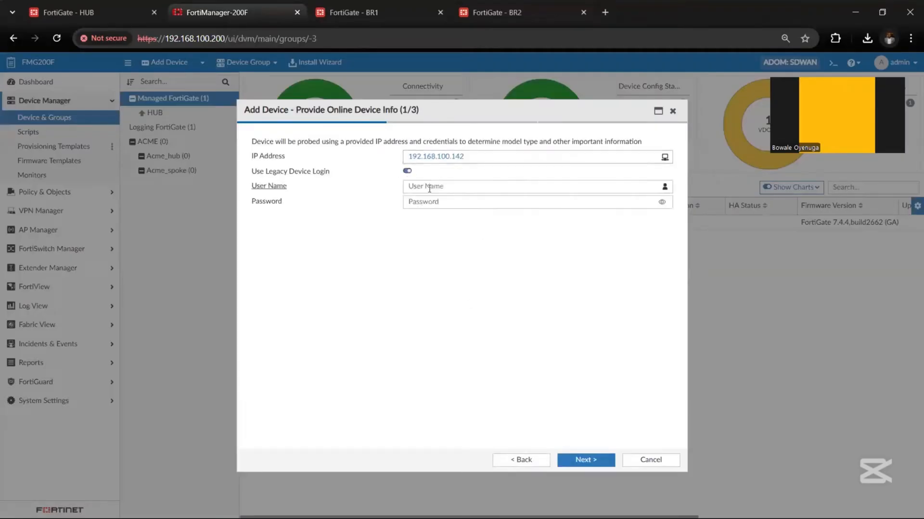
left_click(433, 187)
type("admin")
key("Tab")
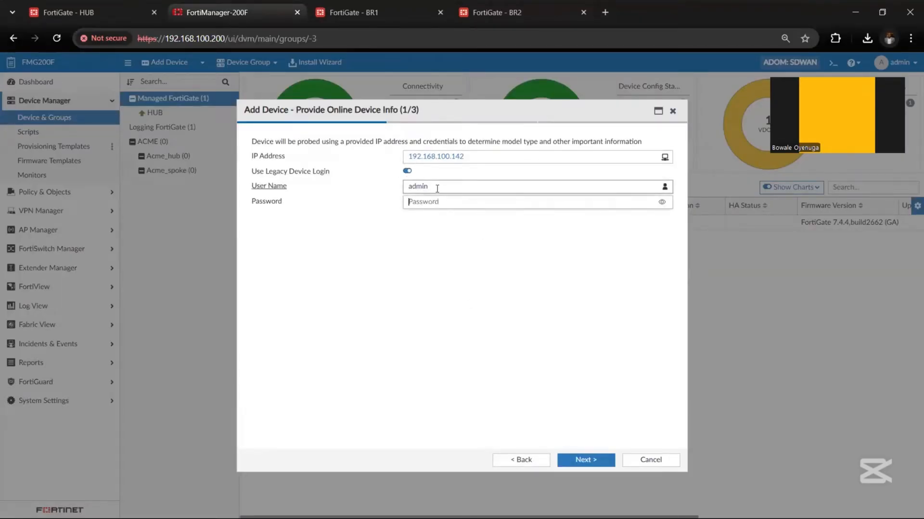
type("****")
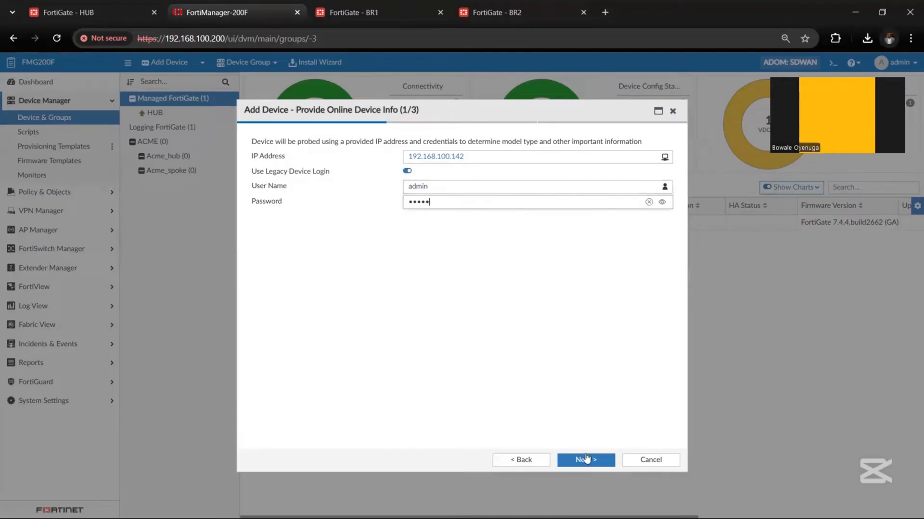
left_click(585, 458)
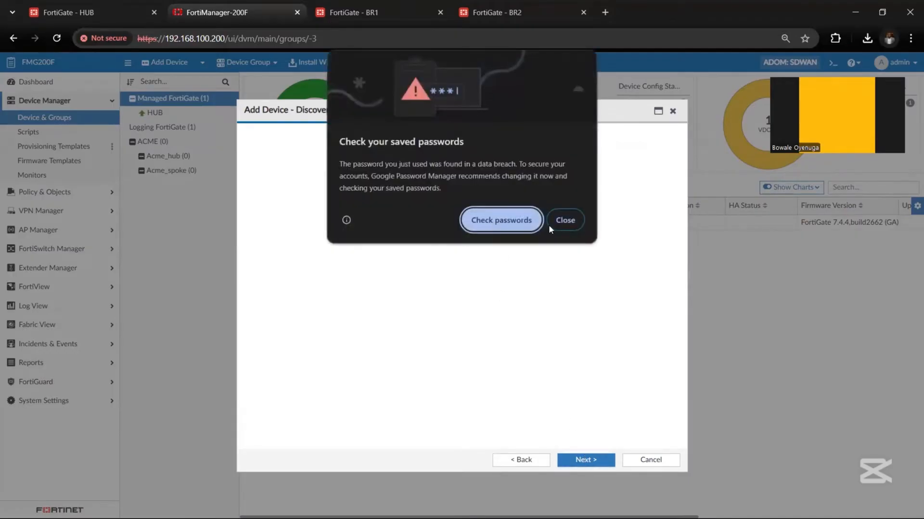
left_click(557, 224)
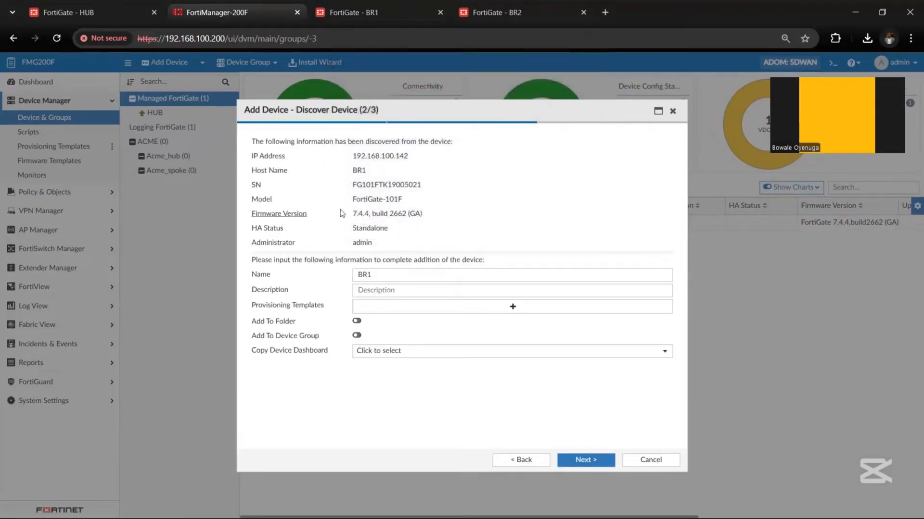
Step: Rename BR1 to branch1_fgt_ACME, add it, and choose Import Later
left_click_drag(352, 214, 372, 214)
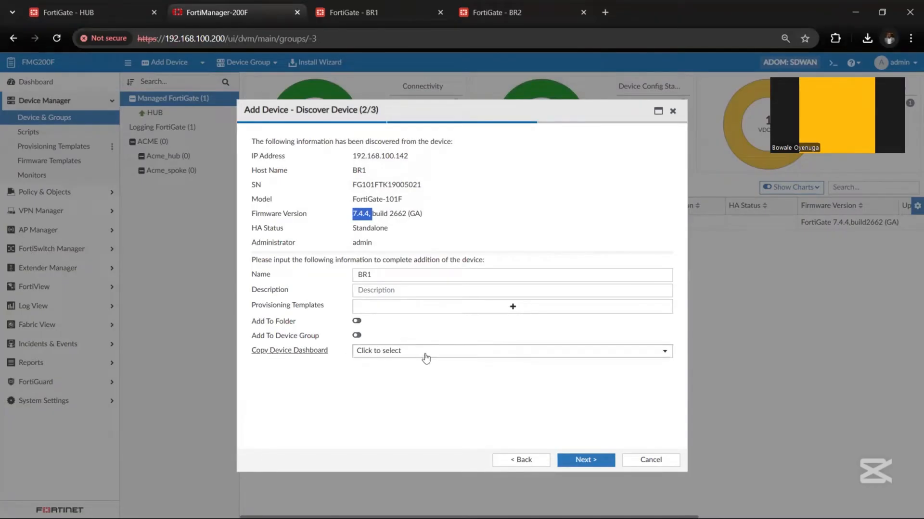
left_click_drag(391, 276, 353, 282)
type("barn")
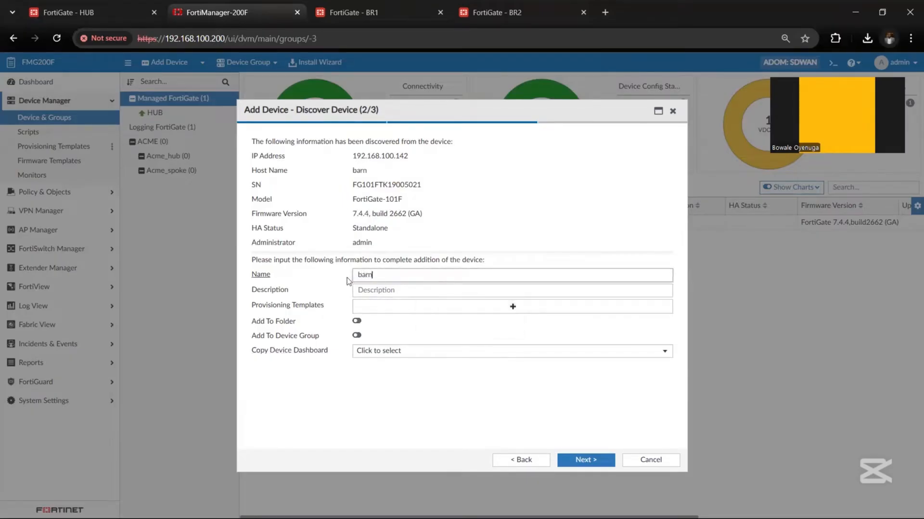
key("BackSpace")
key("BackSpace")
type("ran")
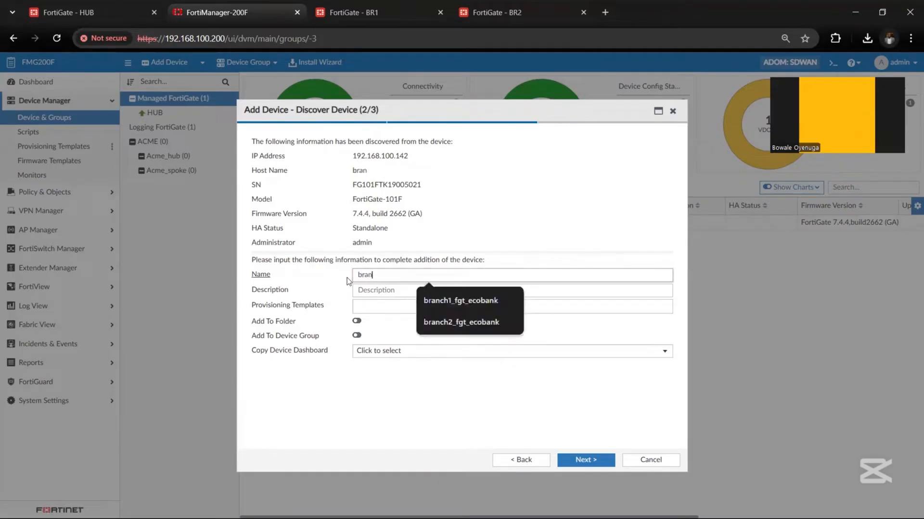
type("ch1")
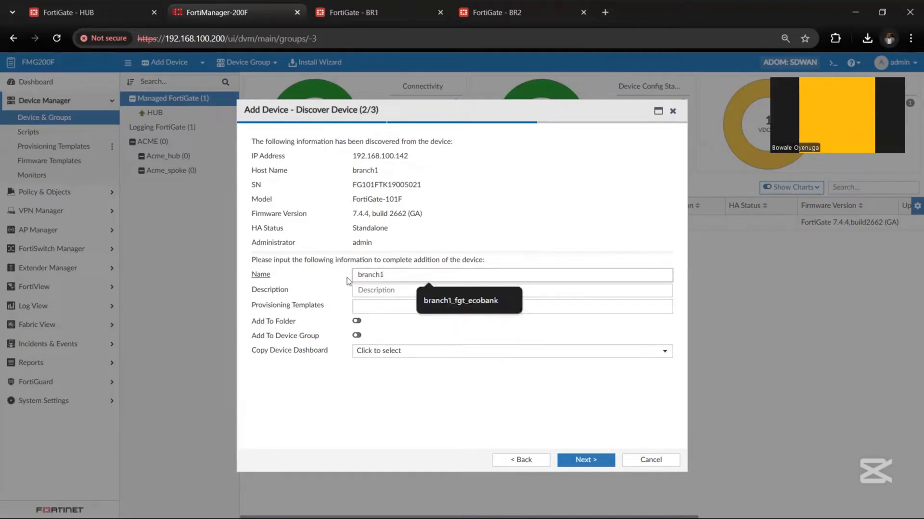
type("_fgt_A")
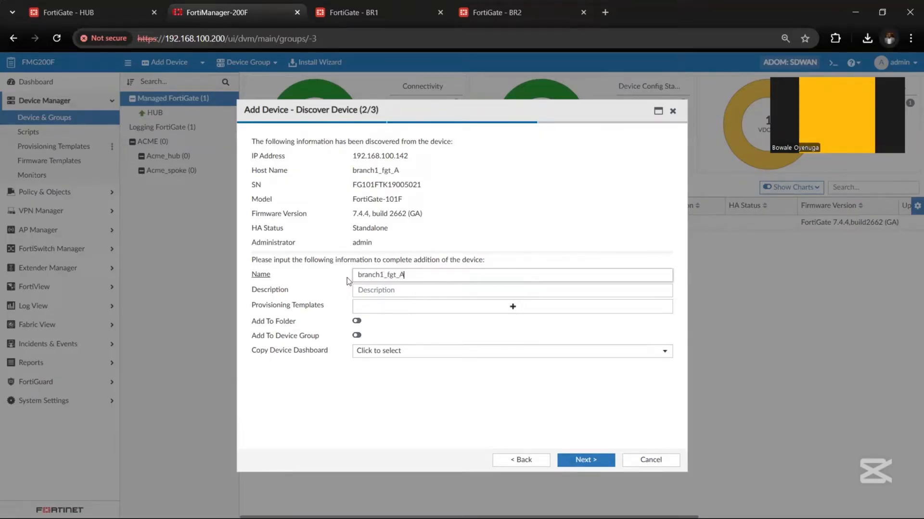
type("CME")
left_click(579, 458)
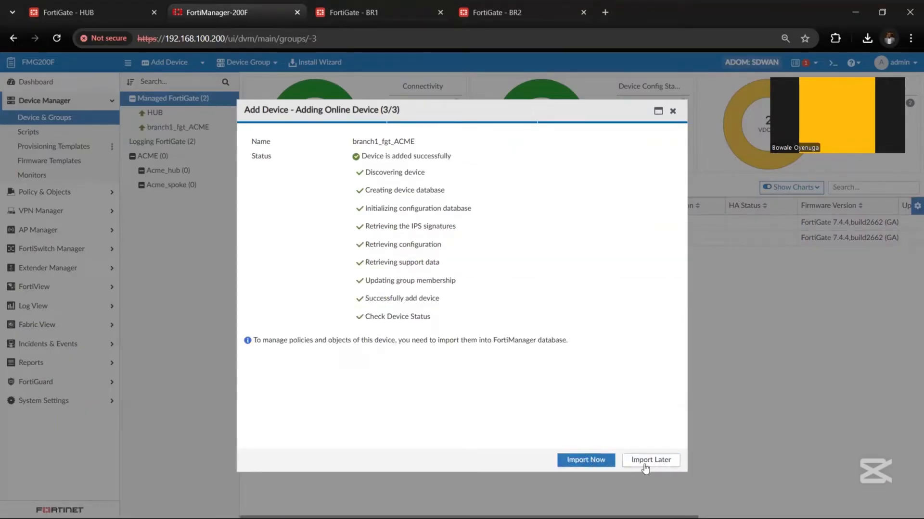
left_click(645, 465)
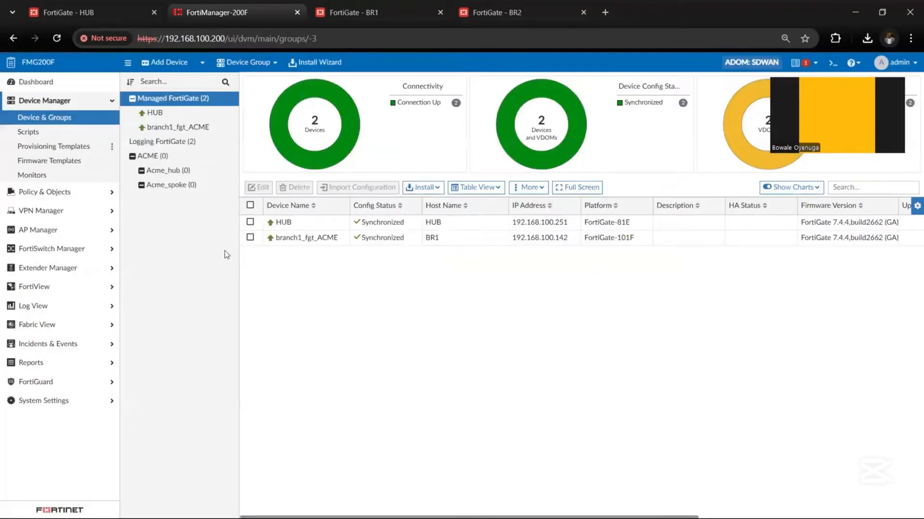
Step: Edit the HUB device's settings, change its name from HUB to datacenter_ACME, and save
left_click(291, 225)
right_click(290, 227)
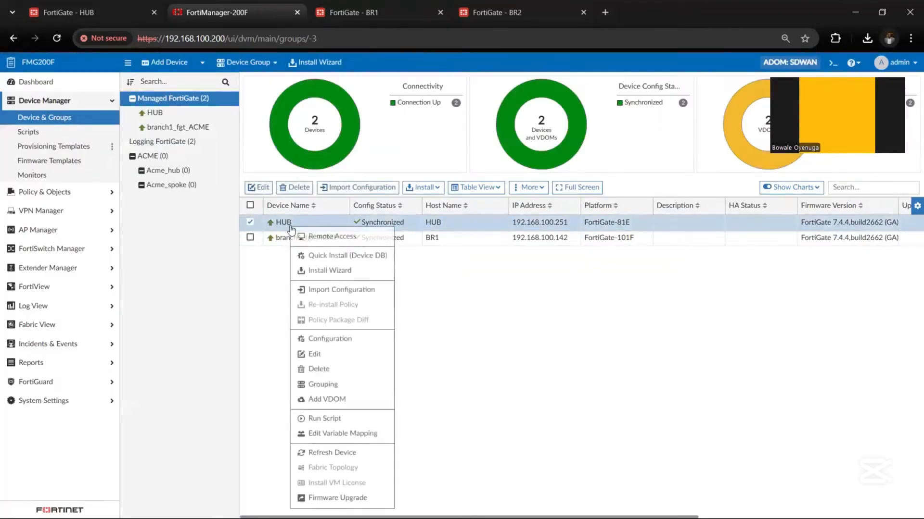
left_click(329, 355)
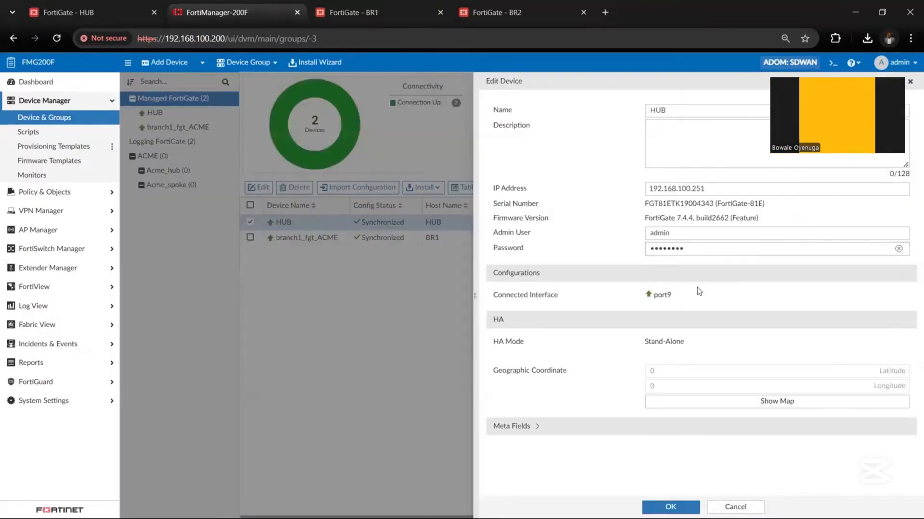
left_click_drag(668, 111, 587, 113)
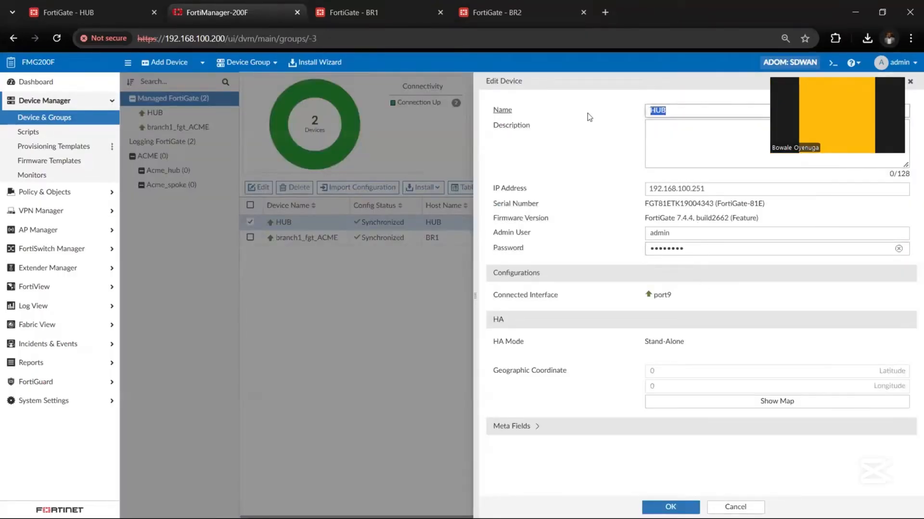
type("da")
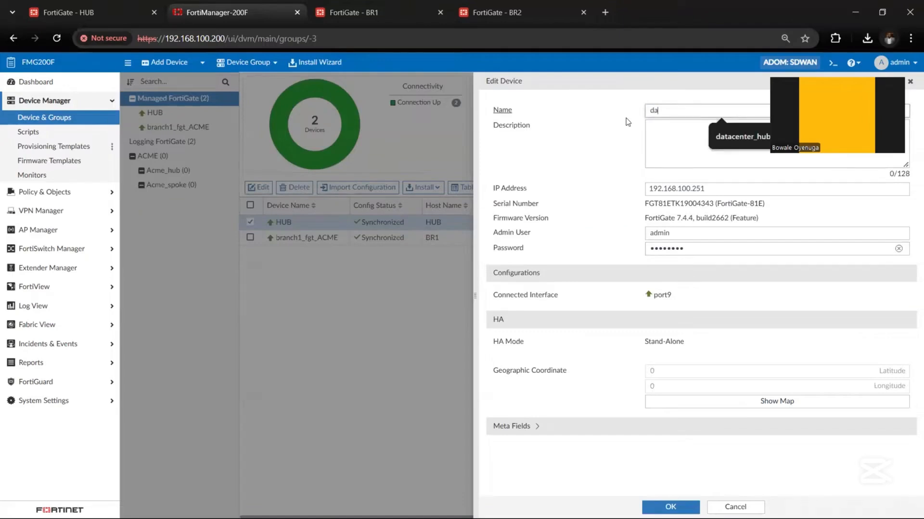
left_click(726, 144)
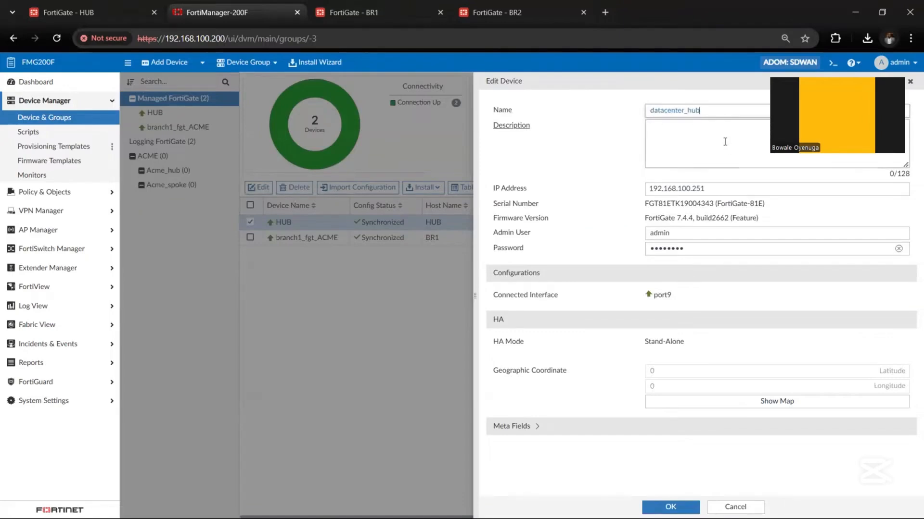
left_click(688, 110)
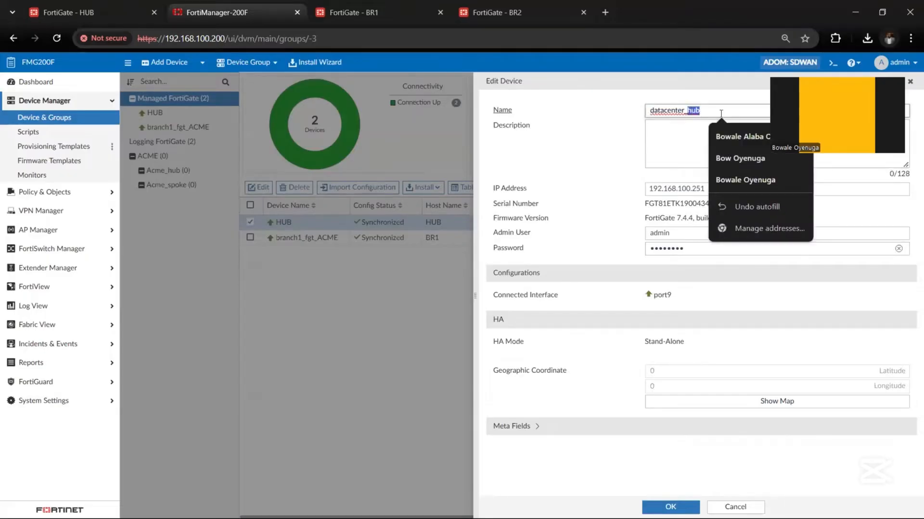
type("ACME")
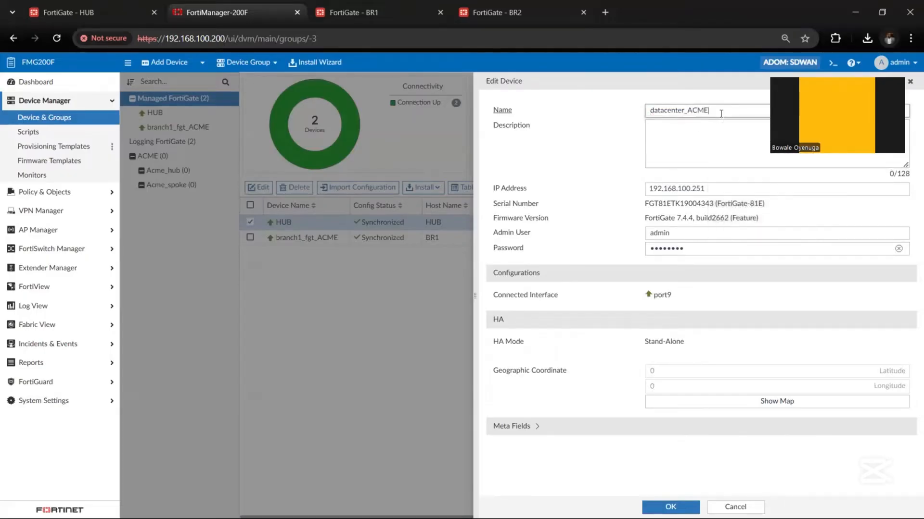
left_click(670, 507)
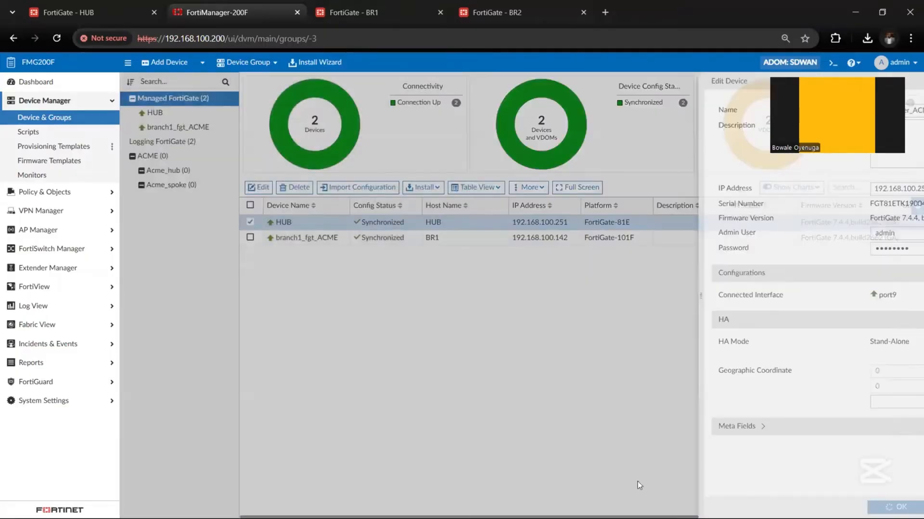